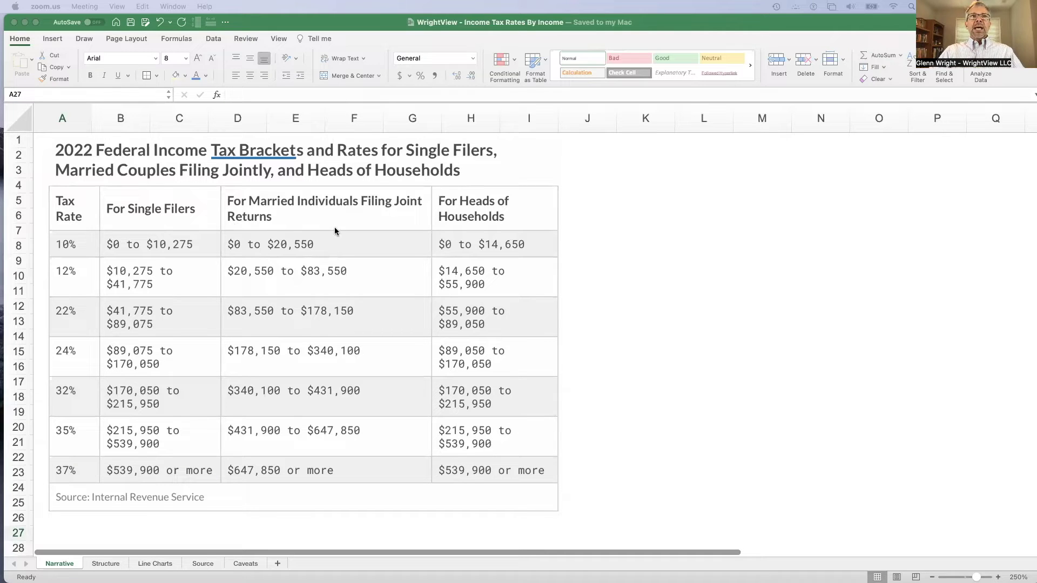
Step: Scroll the Narrative sheet down to the $20,650 and $100,000 AGI calculation boxes around rows 32–45
{"action": "scroll", "coordinate": [339, 335], "scroll_direction": "down", "scroll_amount": 10}
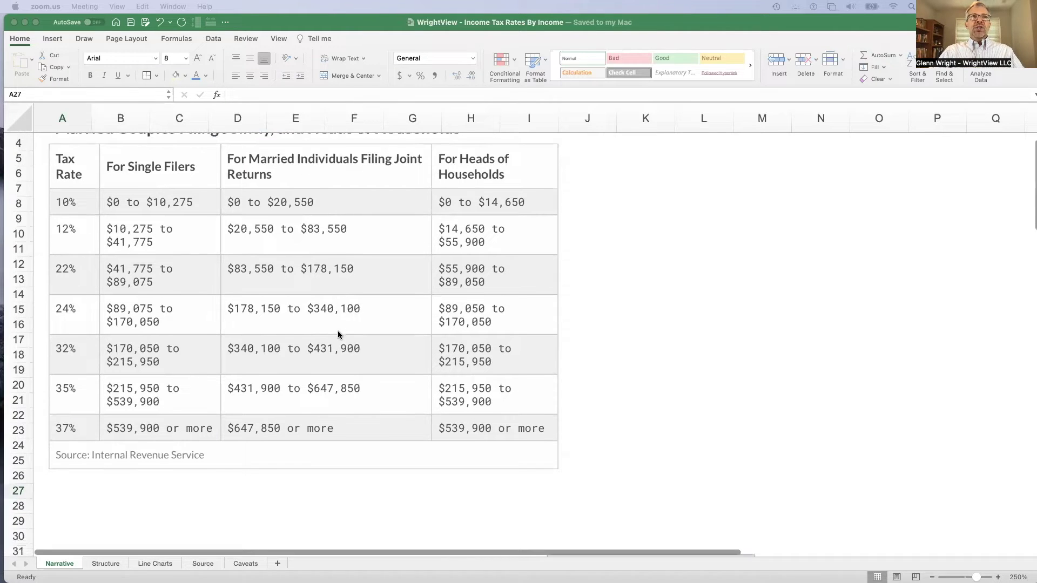
Step: Scroll a little further so the 2022 MFJ tax brackets chart sits beside the $2,067 and $13,234 examples
{"action": "scroll", "coordinate": [338, 335], "scroll_direction": "down", "scroll_amount": 5}
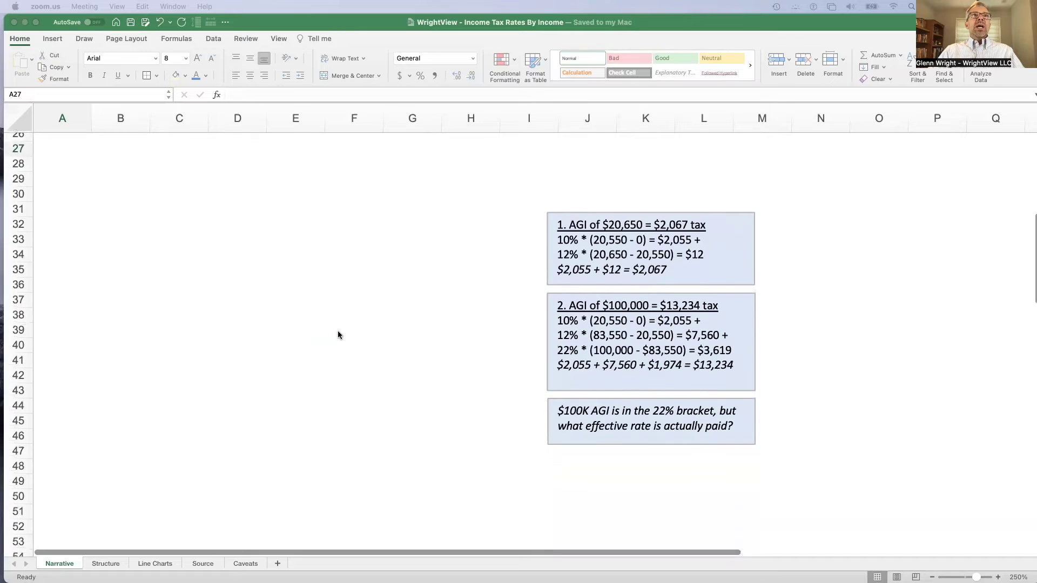
{"action": "scroll", "coordinate": [338, 335], "scroll_direction": "down", "scroll_amount": 2}
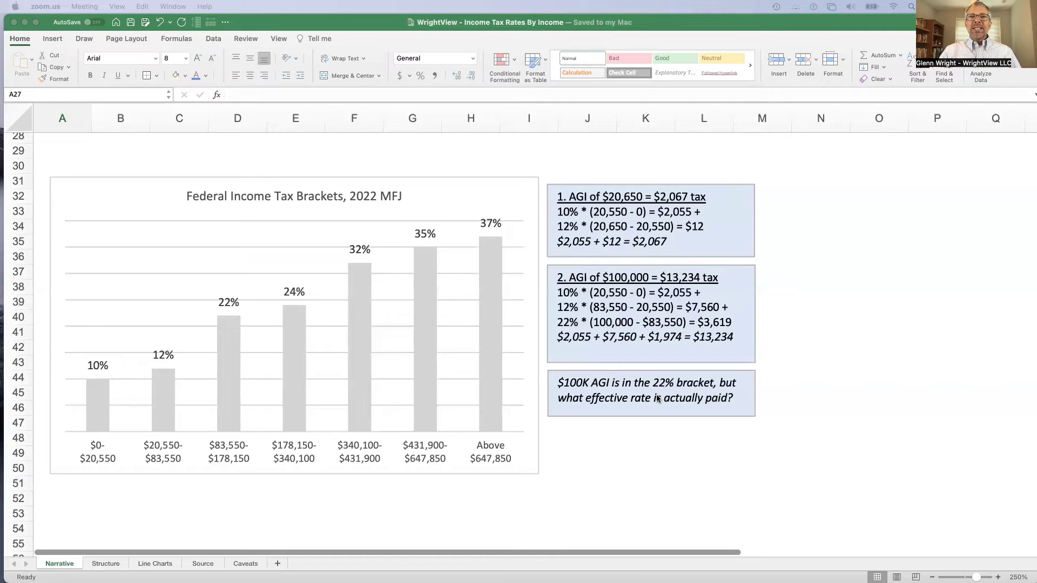
Step: Scroll down to the Income Tax brackets by Income chart showing 13.23% effective at $100,000
{"action": "scroll", "coordinate": [674, 457], "scroll_direction": "down", "scroll_amount": 5}
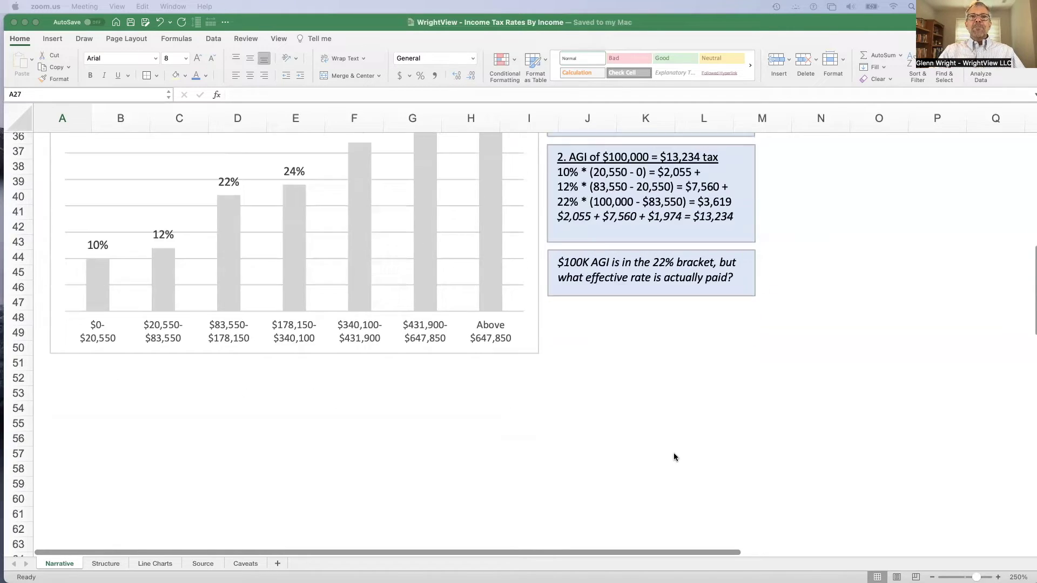
{"action": "scroll", "coordinate": [674, 457], "scroll_direction": "down", "scroll_amount": 3}
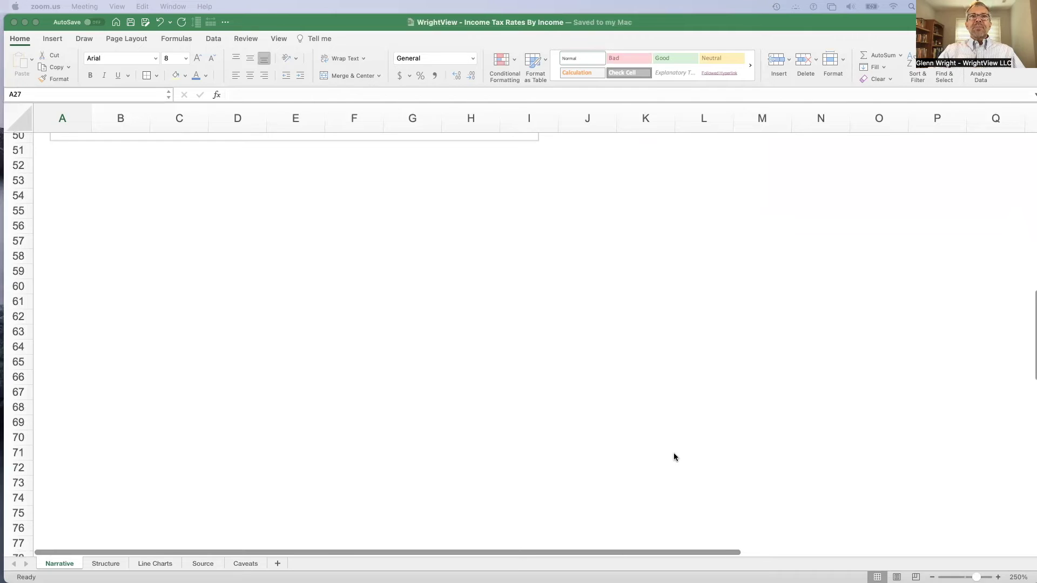
{"action": "scroll", "coordinate": [674, 457], "scroll_direction": "down", "scroll_amount": 2}
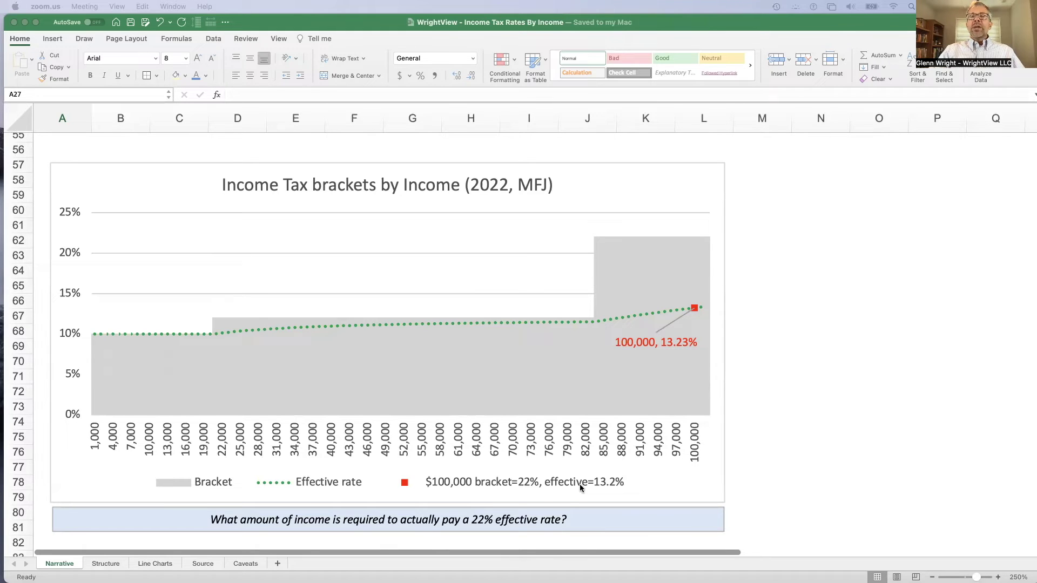
{"action": "scroll", "coordinate": [677, 469], "scroll_direction": "down", "scroll_amount": 10}
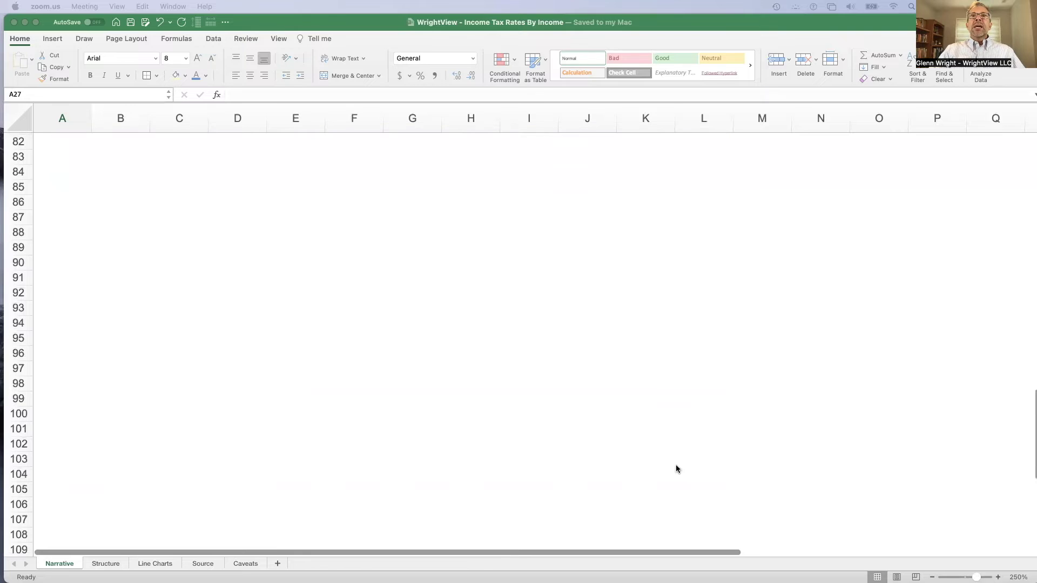
Step: Scroll down to the extended brackets chart marking a 21.99% effective rate at $395,000
{"action": "scroll", "coordinate": [677, 467], "scroll_direction": "down", "scroll_amount": 1}
{"action": "scroll", "coordinate": [678, 469], "scroll_direction": "down", "scroll_amount": 2}
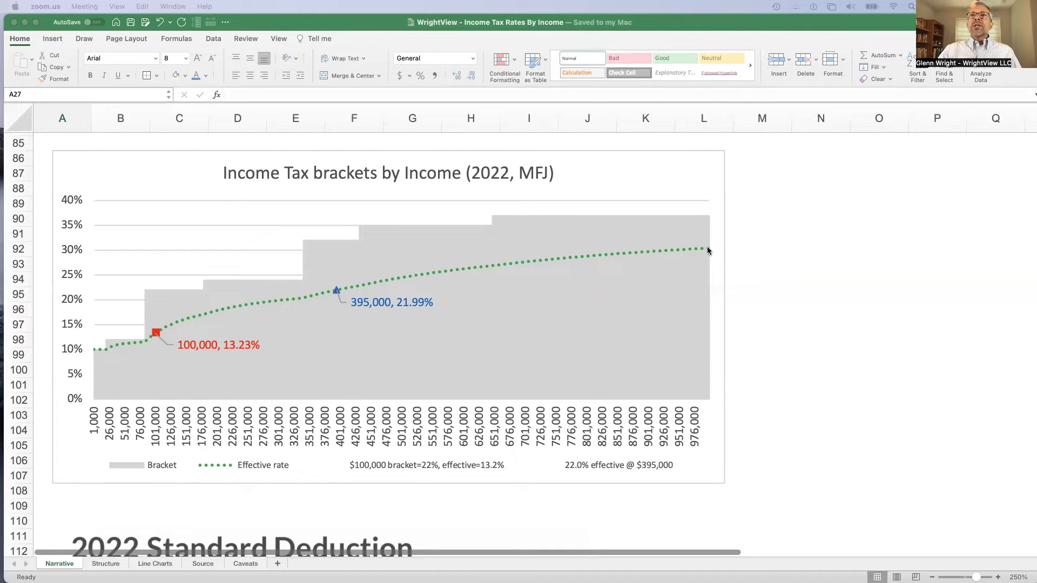
{"action": "mouse_move", "coordinate": [705, 250]}
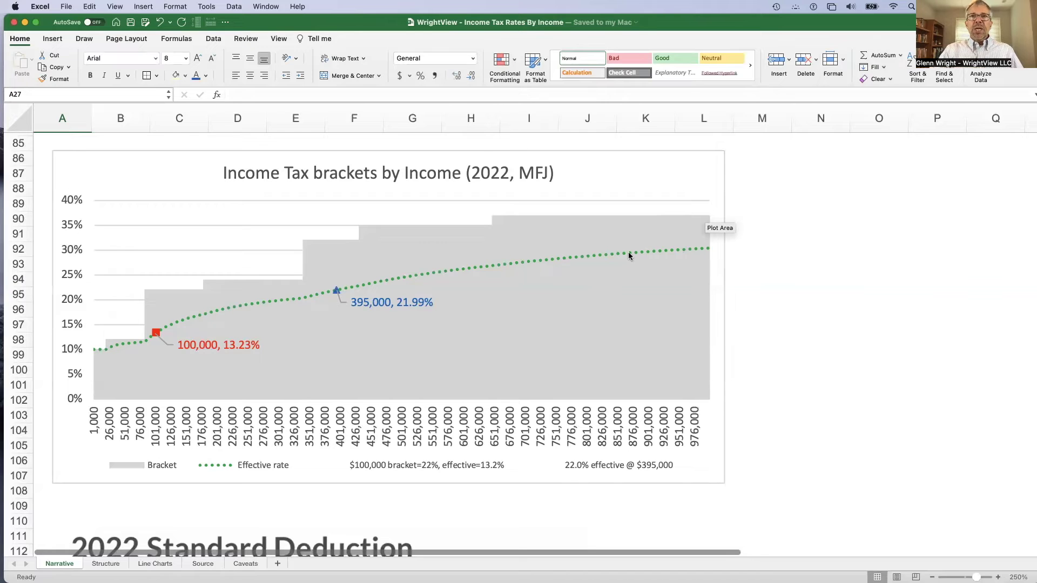
{"action": "mouse_move", "coordinate": [629, 254]}
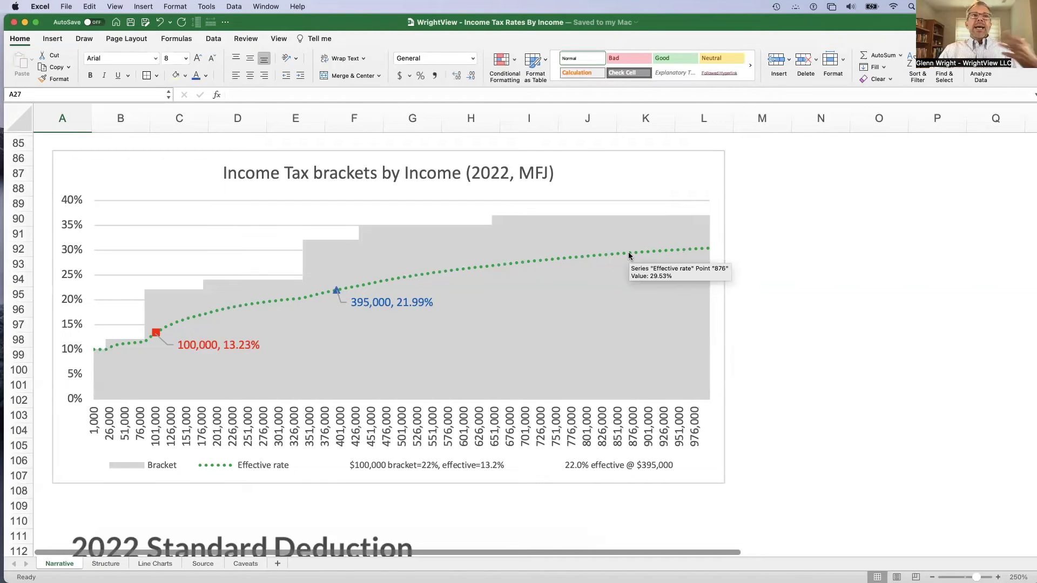
Step: Scroll past the 2022 Standard Deduction table ($25,900 MFJ) to the blank rows beneath it
{"action": "scroll", "coordinate": [601, 321], "scroll_direction": "down", "scroll_amount": 9}
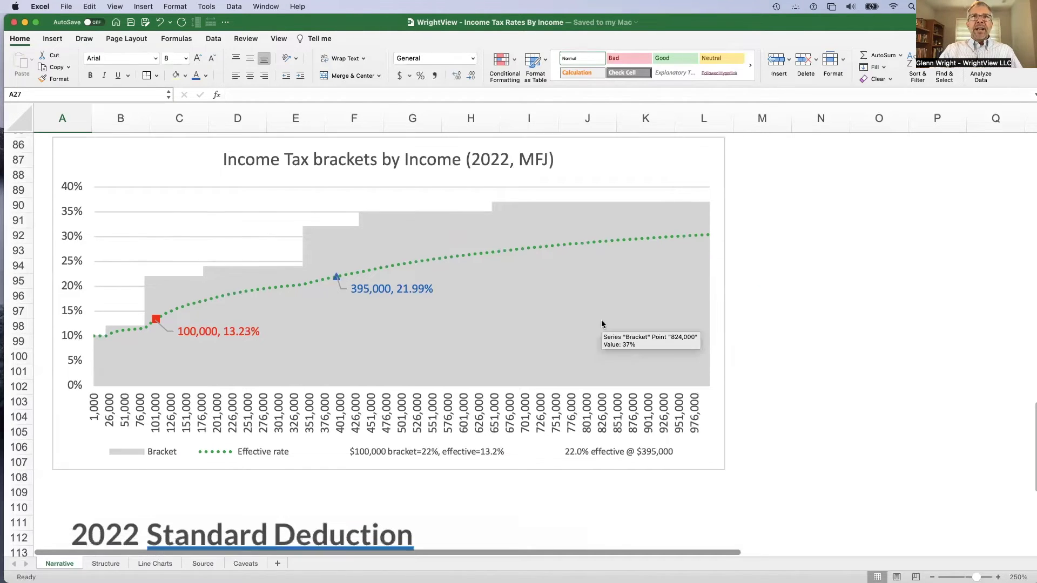
{"action": "scroll", "coordinate": [604, 323], "scroll_direction": "down", "scroll_amount": 4}
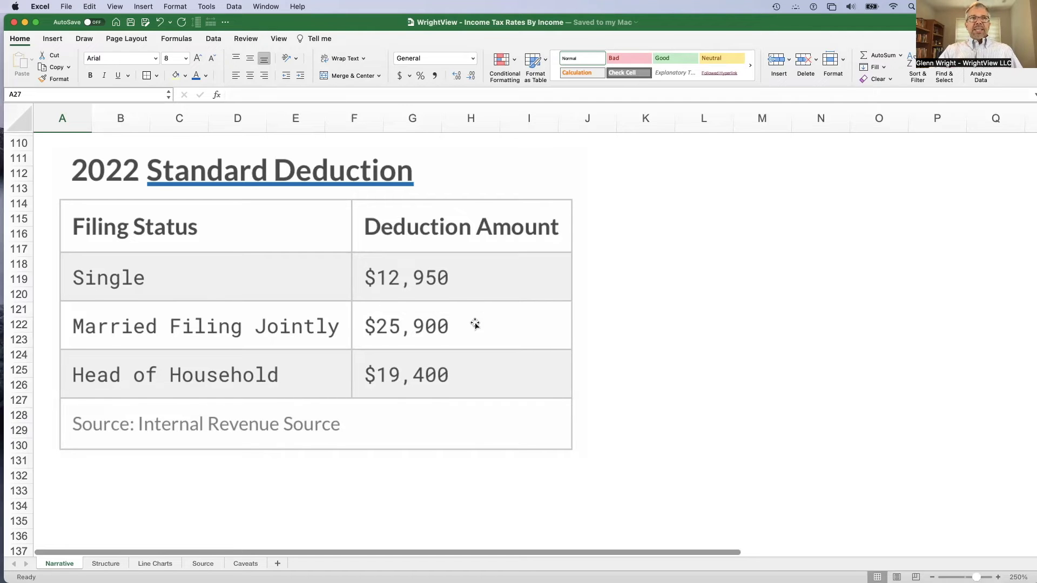
{"action": "scroll", "coordinate": [468, 330], "scroll_direction": "down", "scroll_amount": 1}
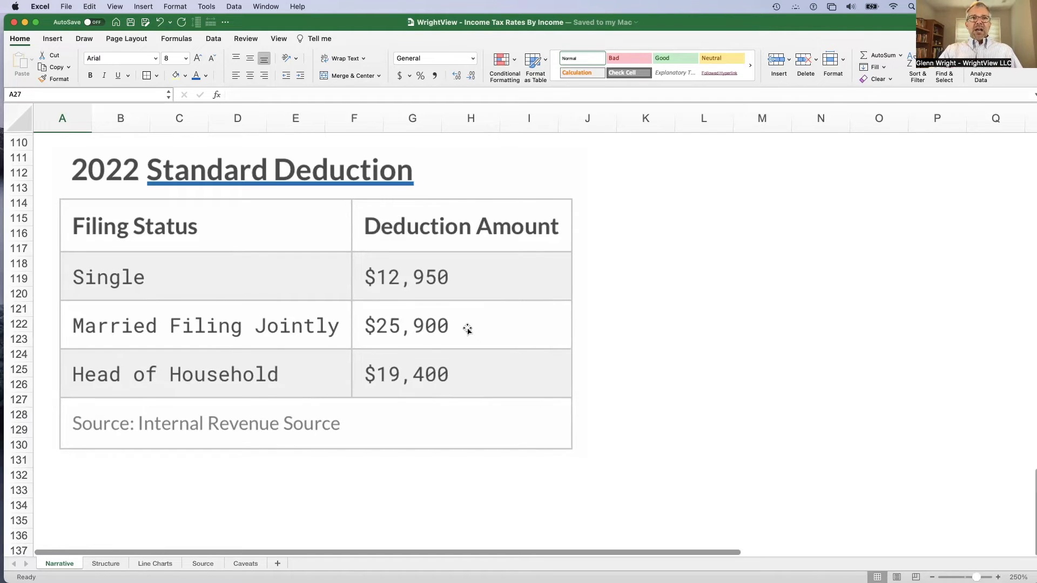
{"action": "scroll", "coordinate": [467, 330], "scroll_direction": "down", "scroll_amount": 10}
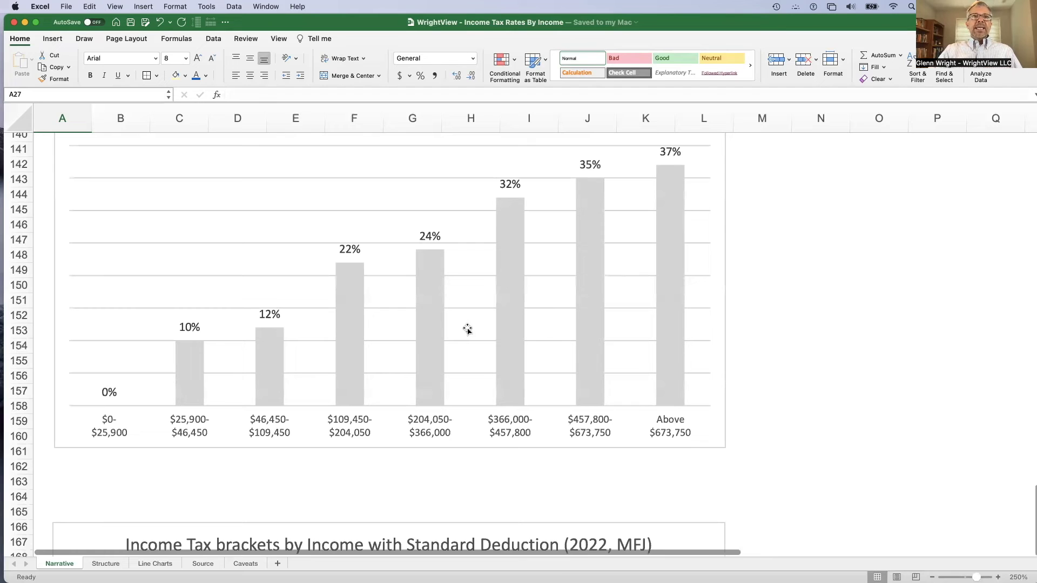
{"action": "scroll", "coordinate": [467, 330], "scroll_direction": "up", "scroll_amount": 2}
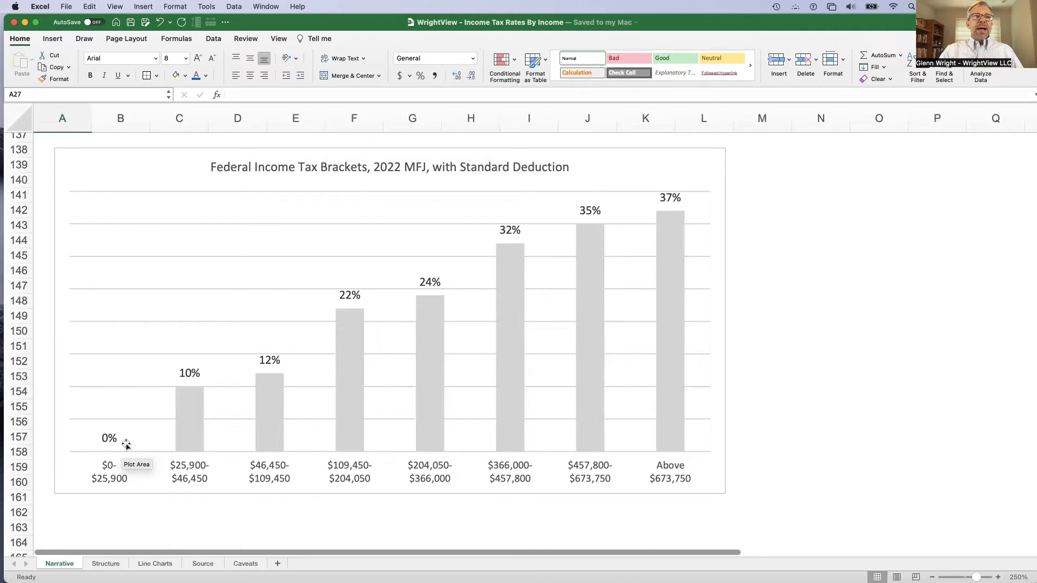
{"action": "mouse_move", "coordinate": [191, 433]}
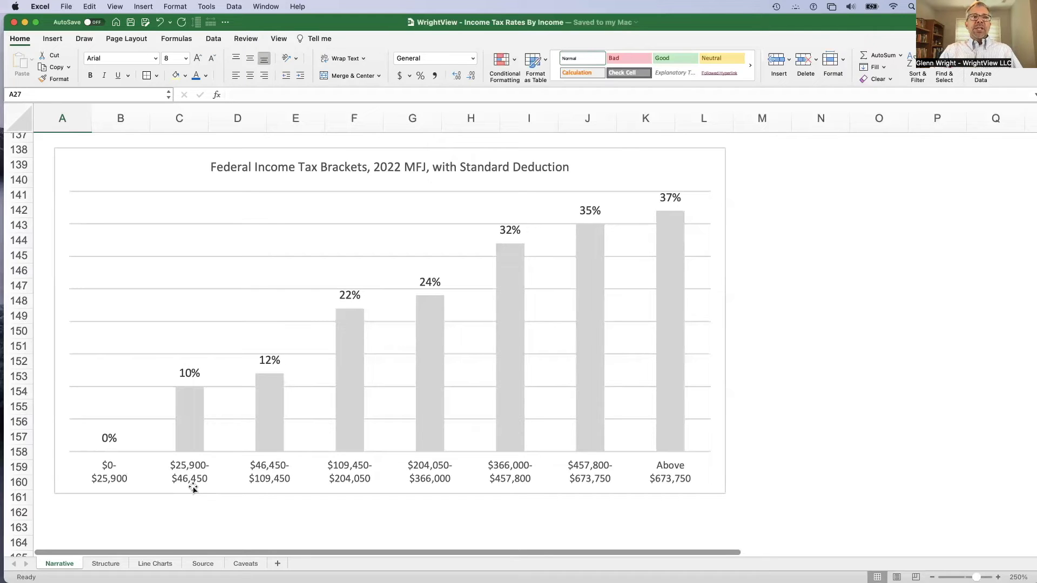
{"action": "mouse_move", "coordinate": [193, 488]}
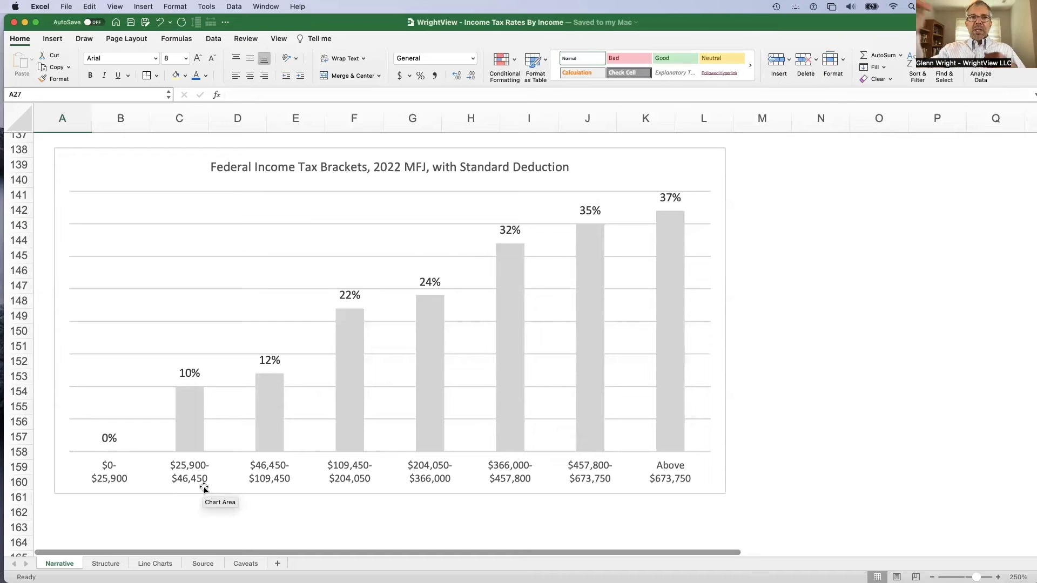
Step: Scroll down to the standard-deduction brackets chart showing 8.48% at $100,000 and 21.99% at $473,000
{"action": "scroll", "coordinate": [501, 480], "scroll_direction": "down", "scroll_amount": 8}
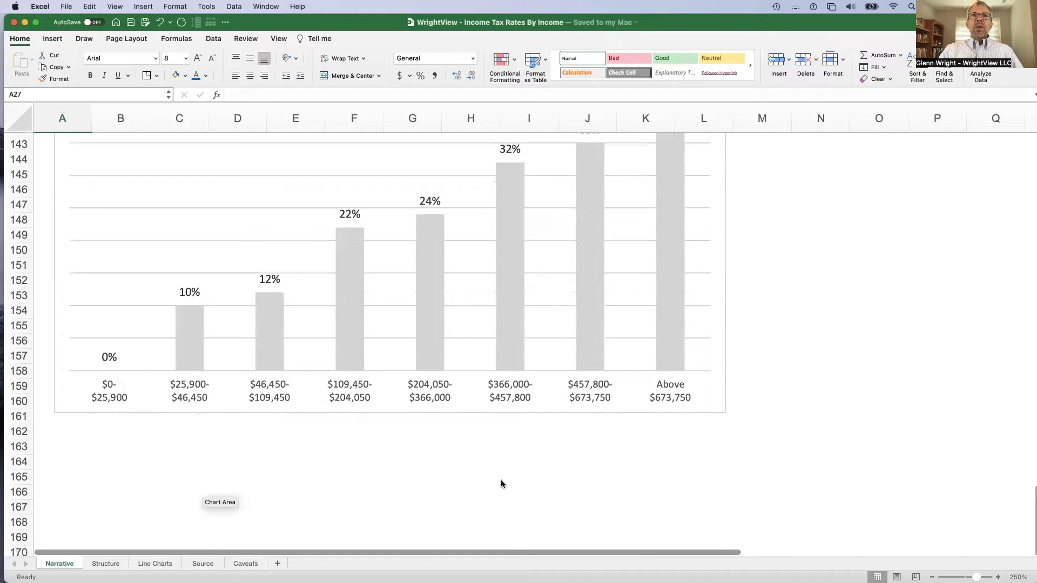
{"action": "scroll", "coordinate": [501, 479], "scroll_direction": "down", "scroll_amount": 1}
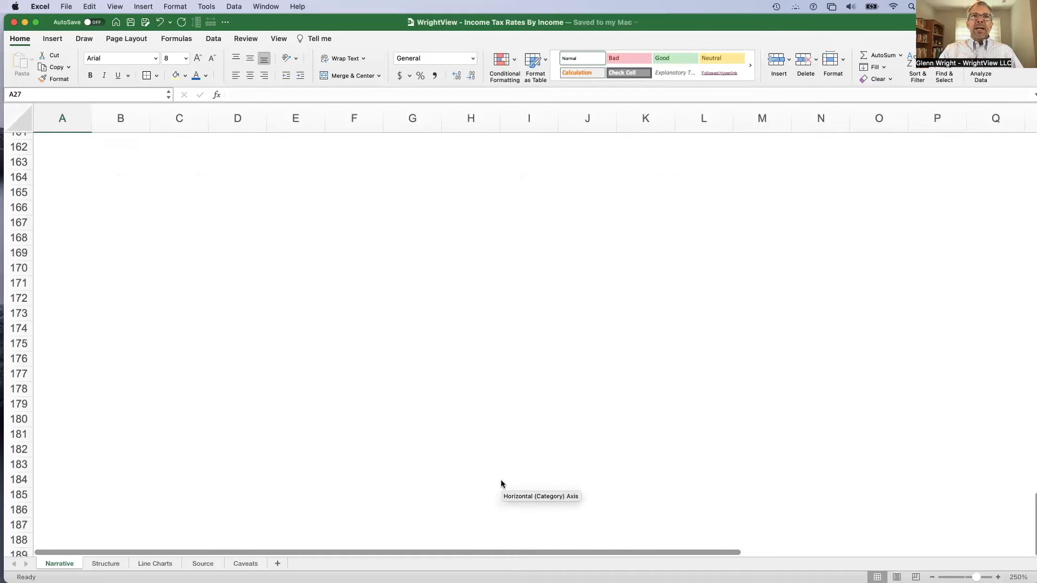
{"action": "scroll", "coordinate": [501, 479], "scroll_direction": "down", "scroll_amount": 1}
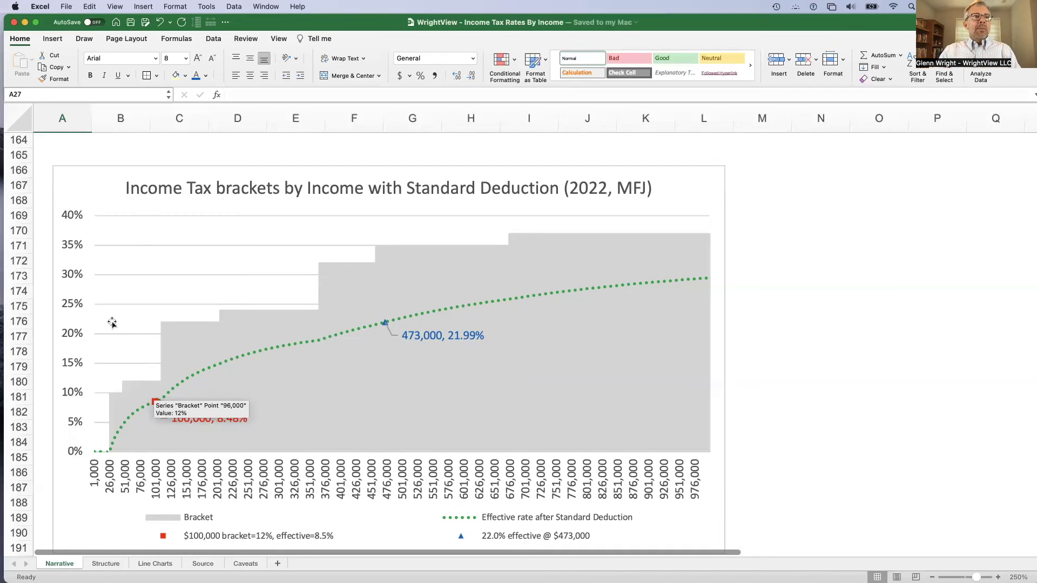
Step: Go to the Structure sheet and select C12 to see its =D11 floor formula
{"action": "left_click", "coordinate": [106, 564]}
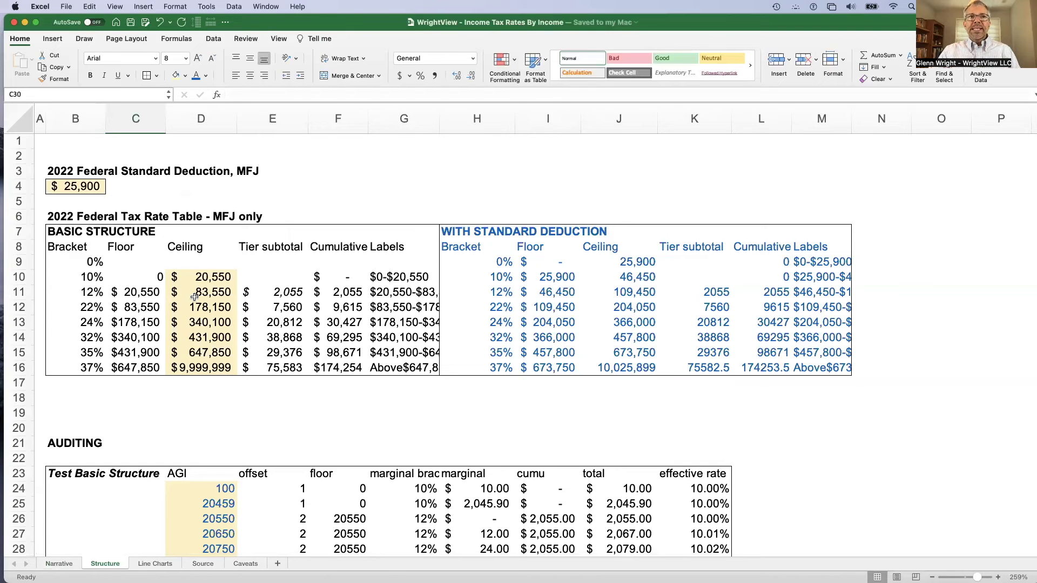
{"action": "left_click", "coordinate": [149, 303]}
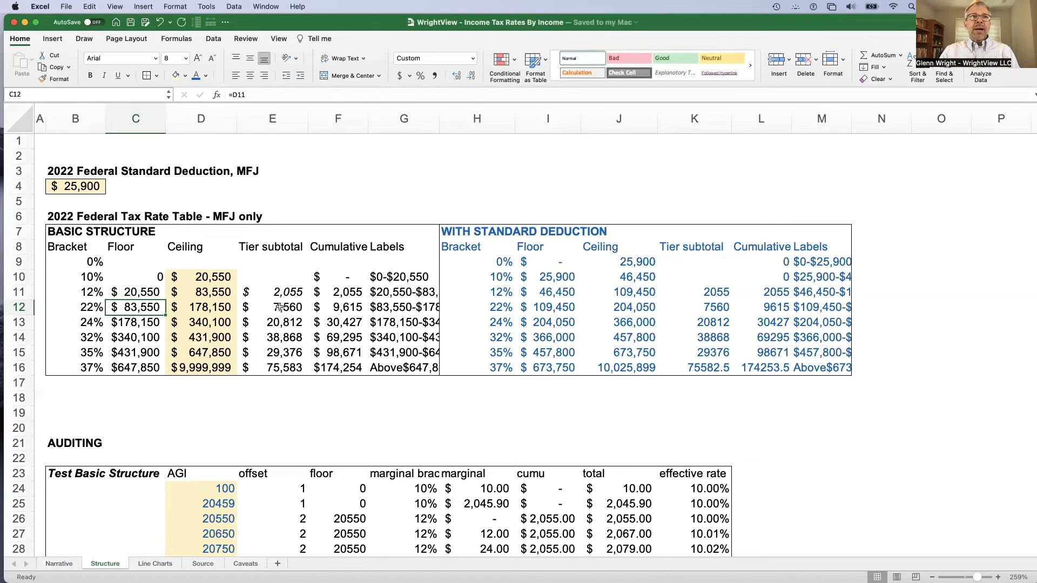
{"action": "left_click", "coordinate": [335, 307]}
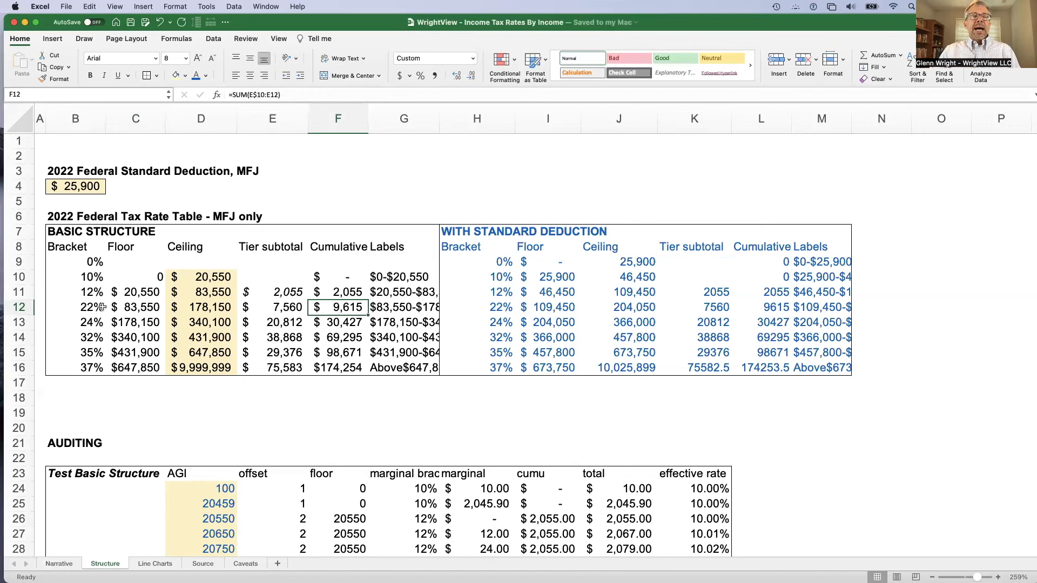
{"action": "left_click", "coordinate": [85, 308]}
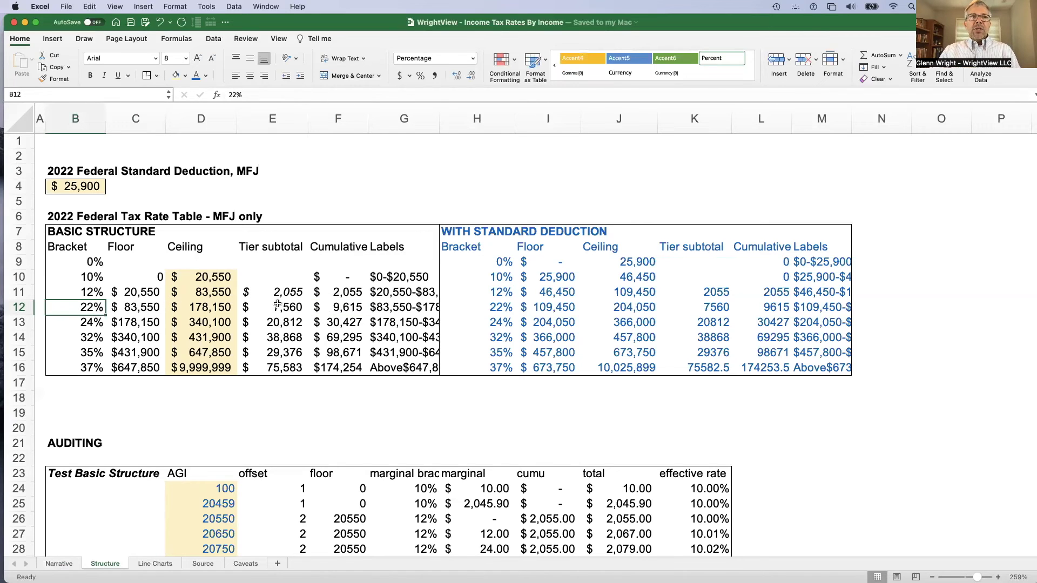
{"action": "left_click", "coordinate": [324, 309]}
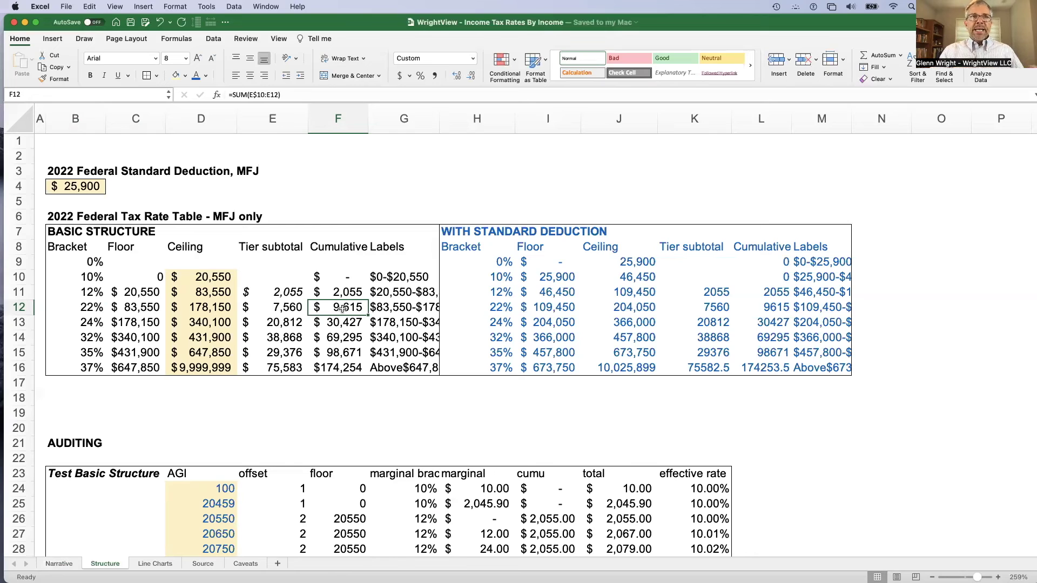
{"action": "left_click", "coordinate": [93, 278]}
{"action": "left_click_drag", "start_coordinate": [93, 341], "coordinate": [92, 368]}
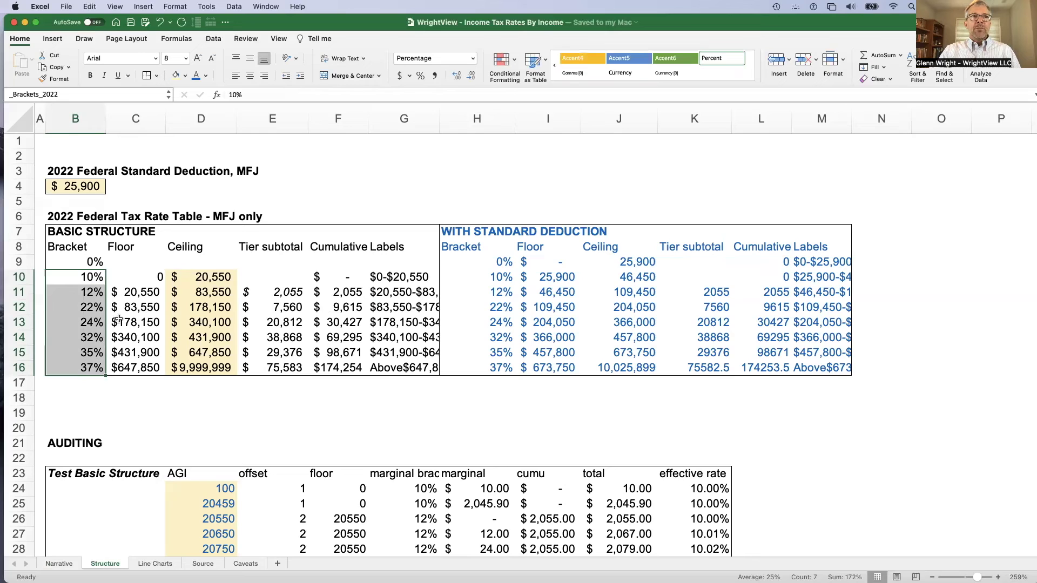
{"action": "left_click", "coordinate": [97, 193]}
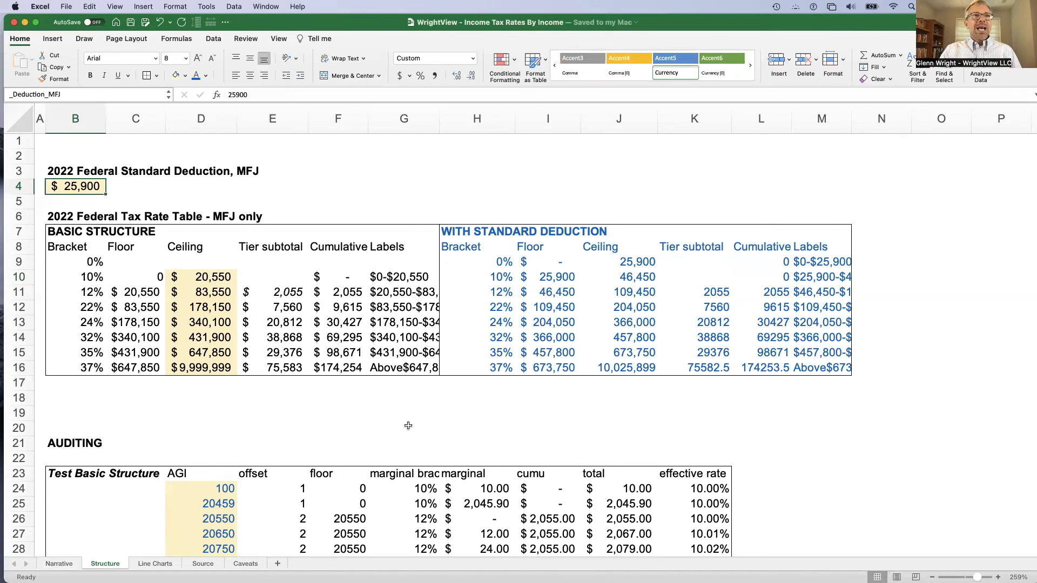
{"action": "scroll", "coordinate": [408, 426], "scroll_direction": "down", "scroll_amount": 4}
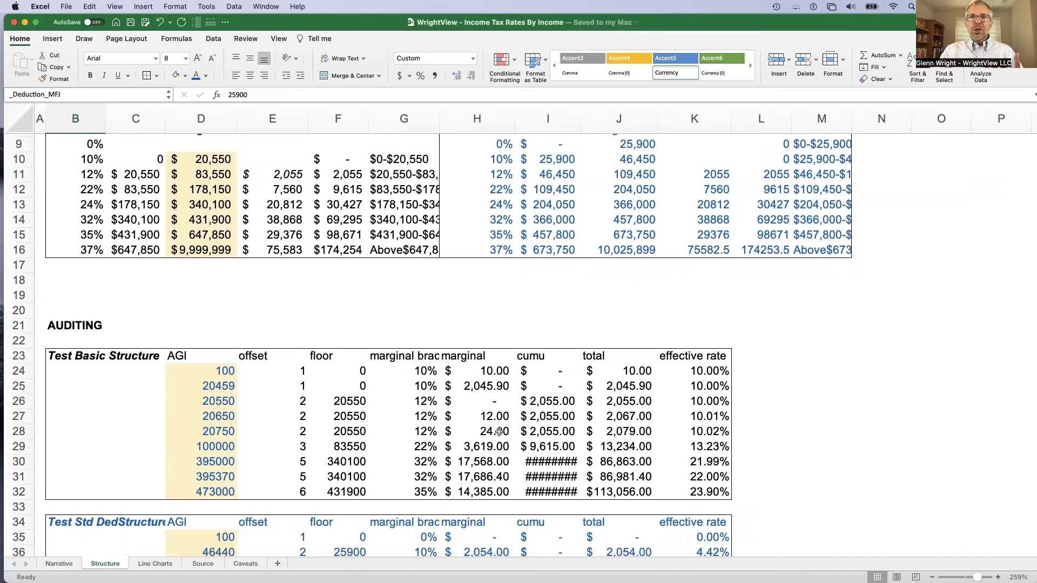
{"action": "left_click", "coordinate": [208, 385]}
{"action": "left_click_drag", "start_coordinate": [213, 401], "coordinate": [215, 421]}
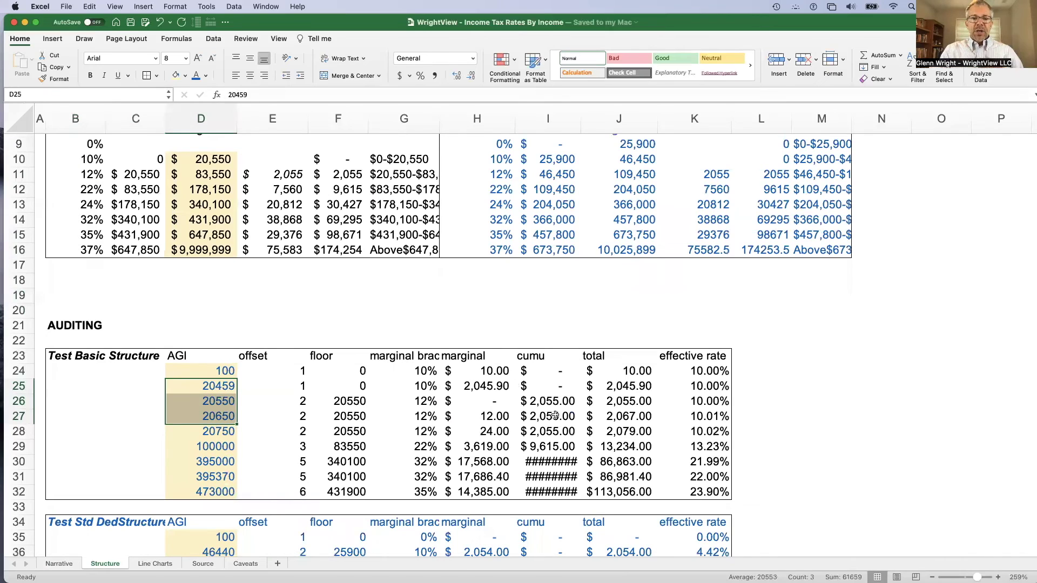
{"action": "scroll", "coordinate": [465, 385], "scroll_direction": "up", "scroll_amount": 4}
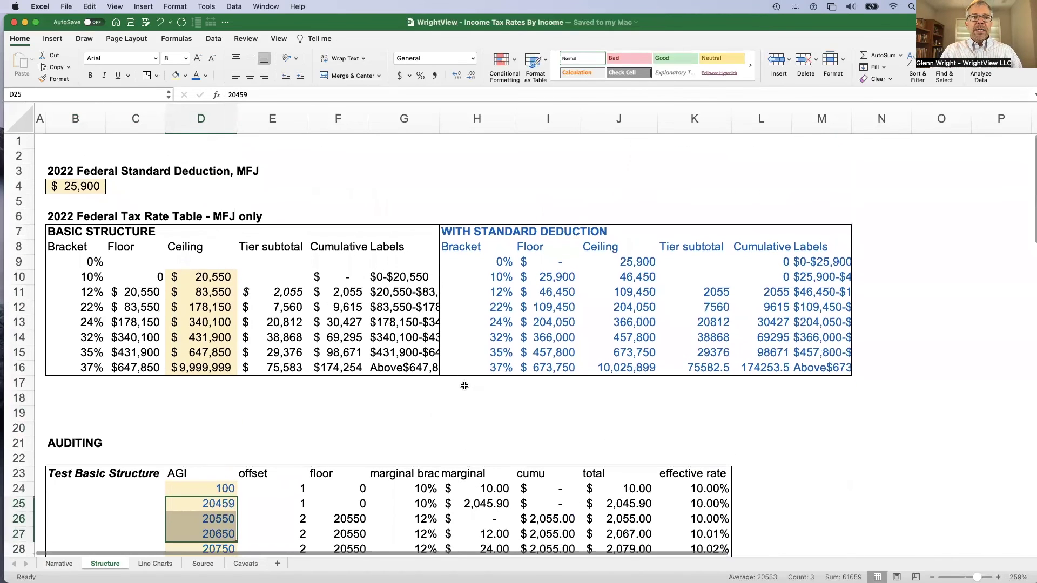
Step: On the Line Charts sheet, inspect formulas in B18, E18, F17 and F18 for income, effective rate and $100,000 marker
{"action": "left_click", "coordinate": [151, 564]}
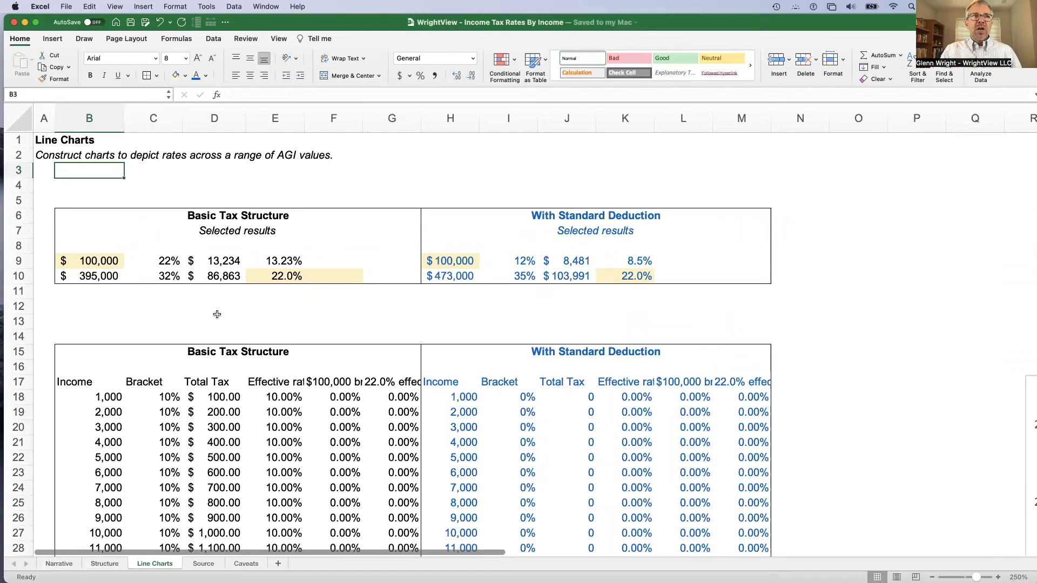
{"action": "left_click", "coordinate": [109, 400]}
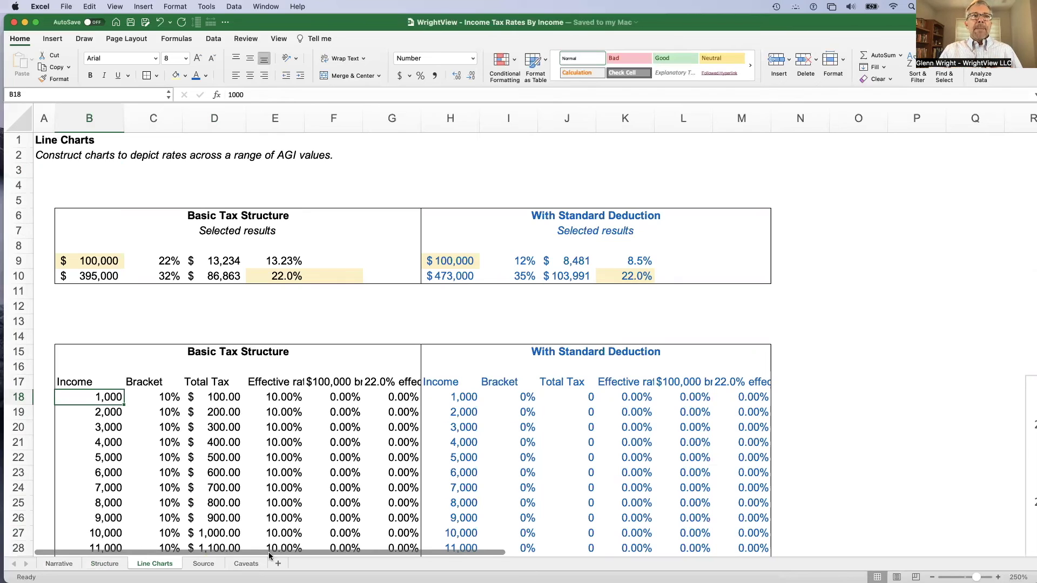
{"action": "left_click", "coordinate": [285, 401]}
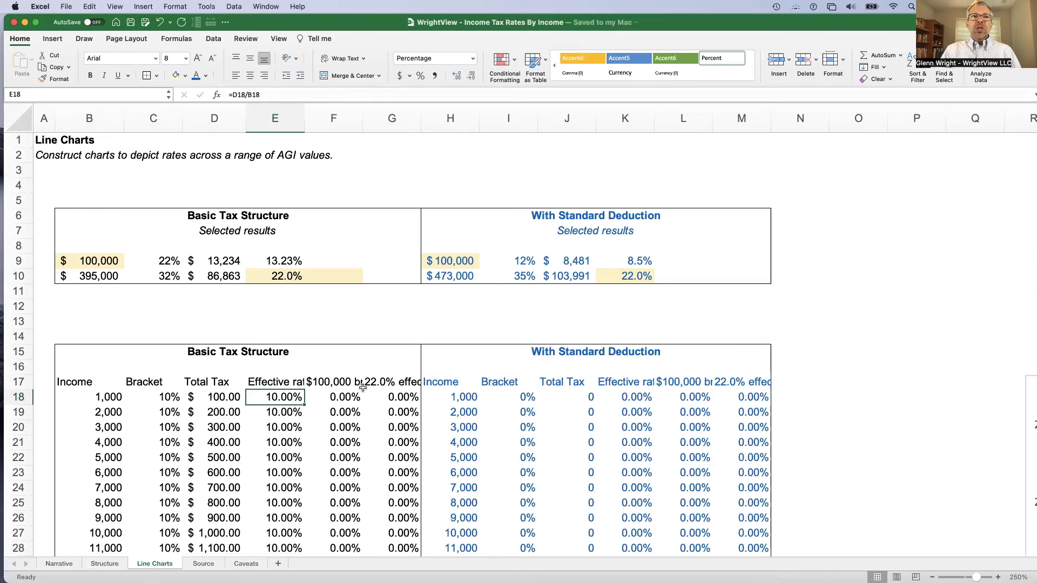
{"action": "left_click", "coordinate": [335, 385]}
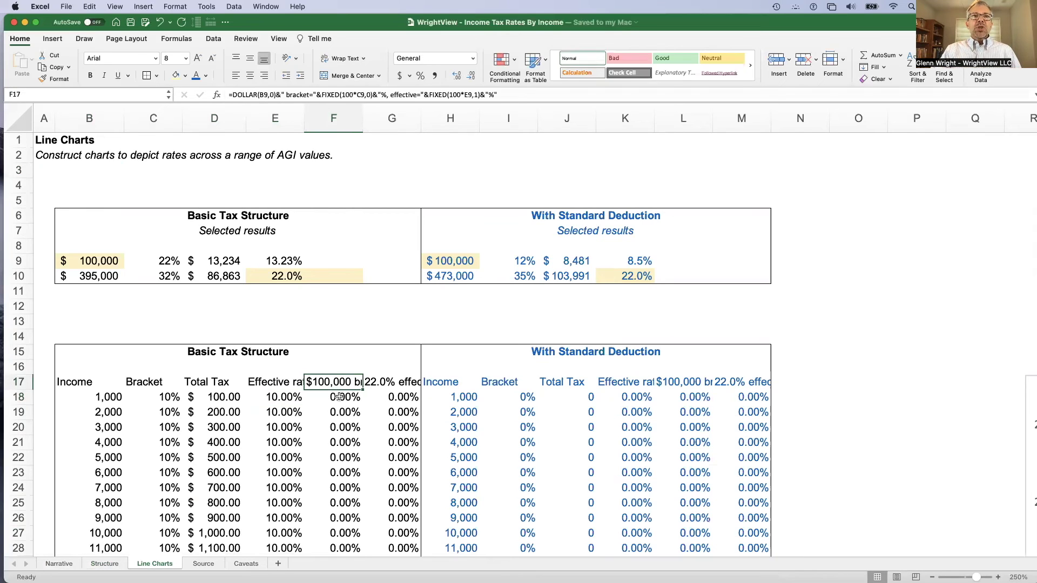
{"action": "left_click", "coordinate": [339, 398]}
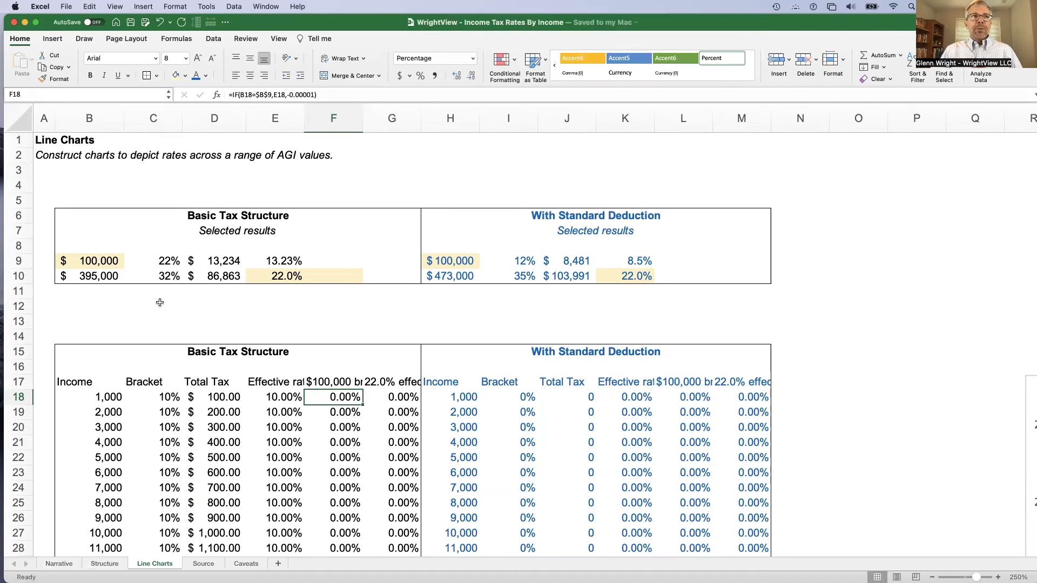
{"action": "left_click", "coordinate": [96, 261]}
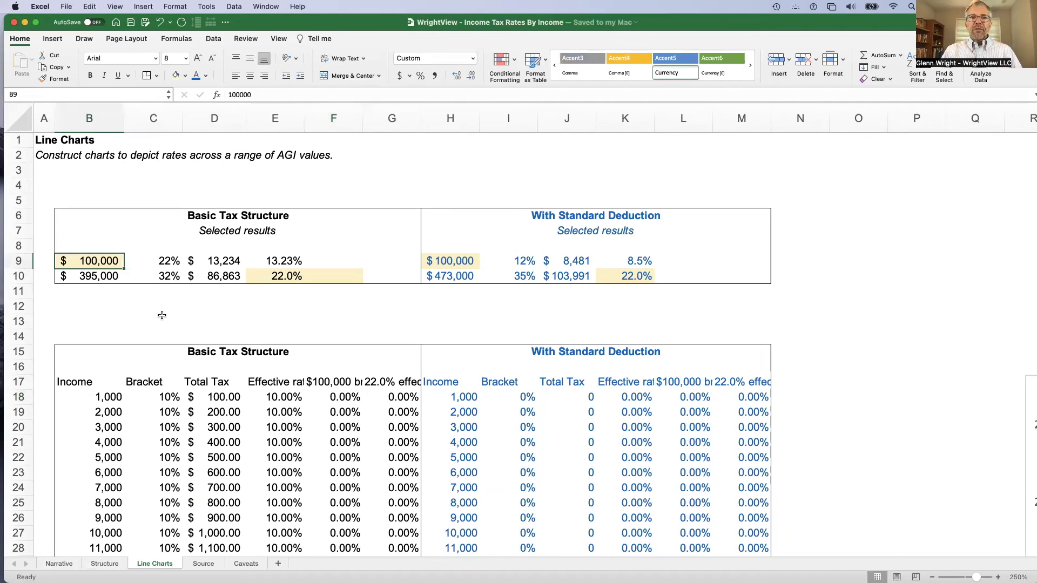
{"action": "left_click", "coordinate": [166, 260]}
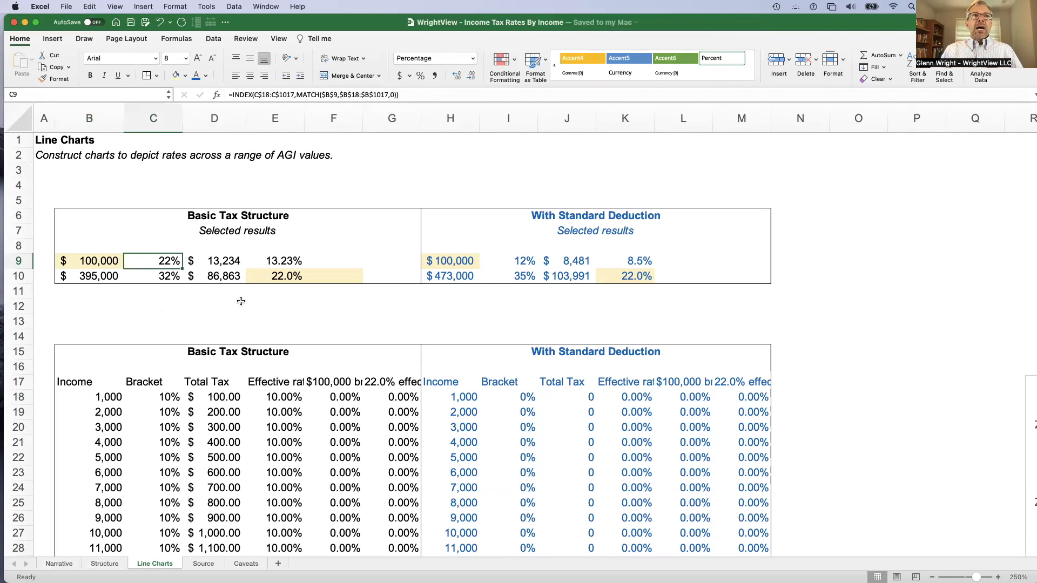
{"action": "left_click", "coordinate": [227, 262]}
{"action": "left_click", "coordinate": [292, 260]}
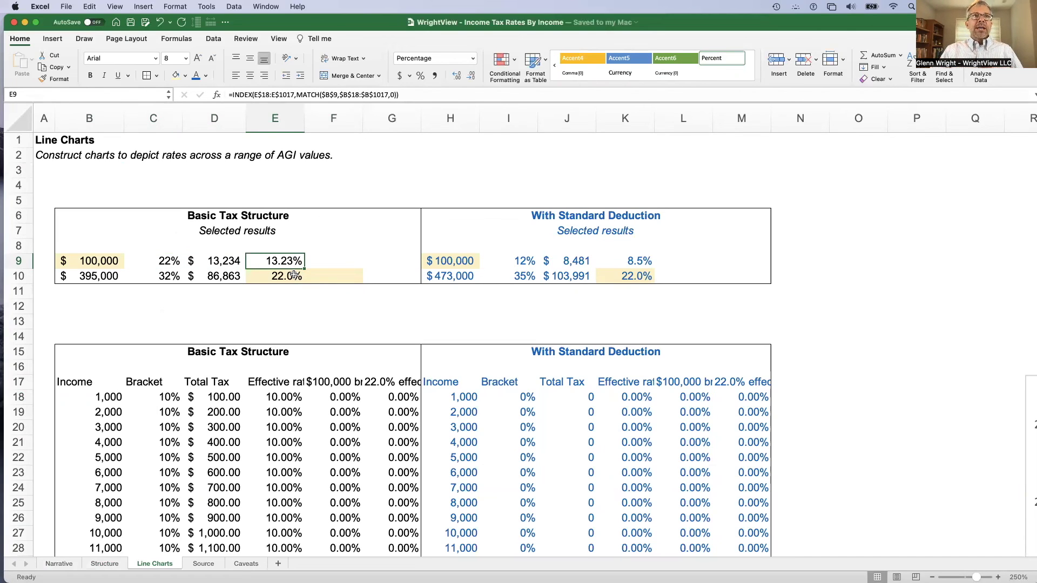
{"action": "left_click", "coordinate": [293, 276]}
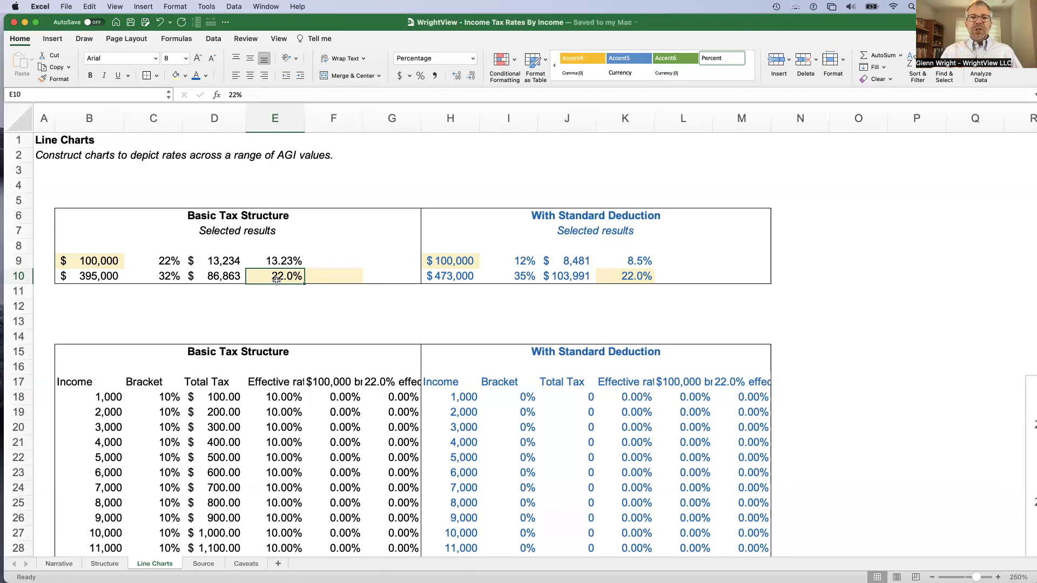
Step: Return to the Narrative sheet's standard-deduction brackets chart marking 8.48% and 21.99%
{"action": "left_click", "coordinate": [65, 564]}
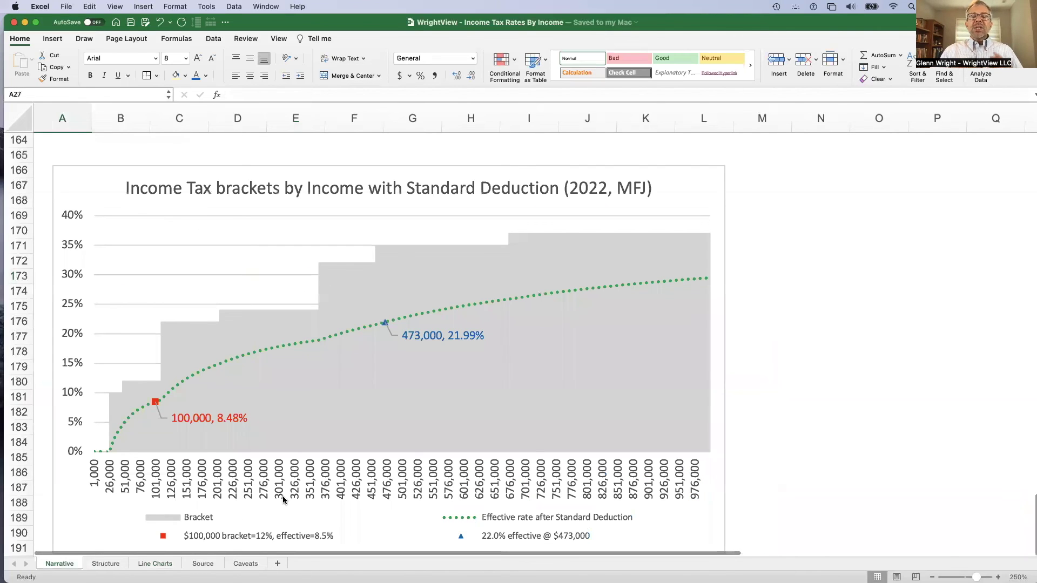